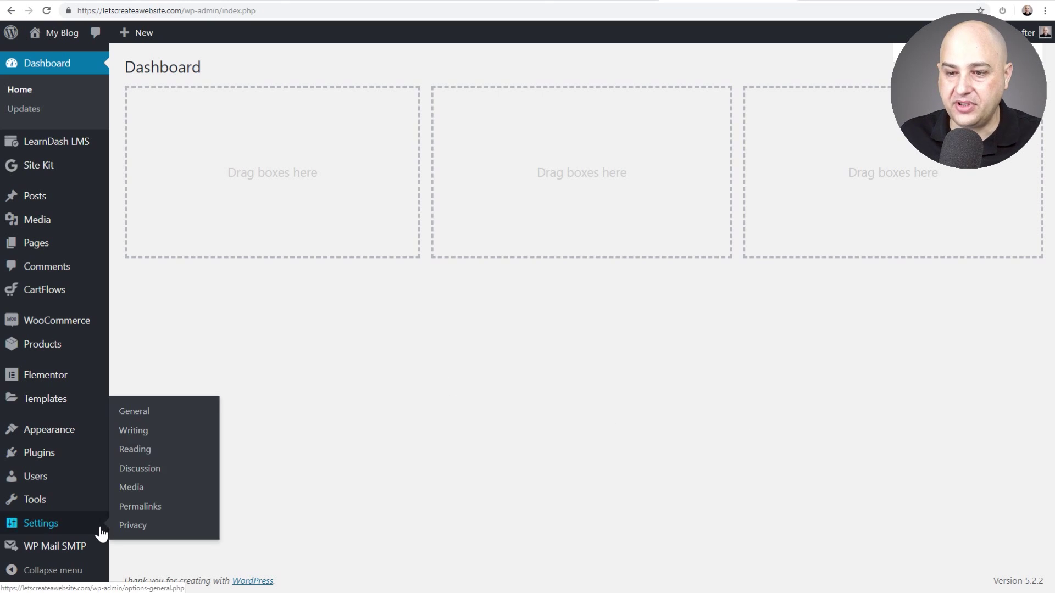
Look through WP Mail SMTP's General settings, then go back to the Installed Plugins list
mouse_move(97, 549)
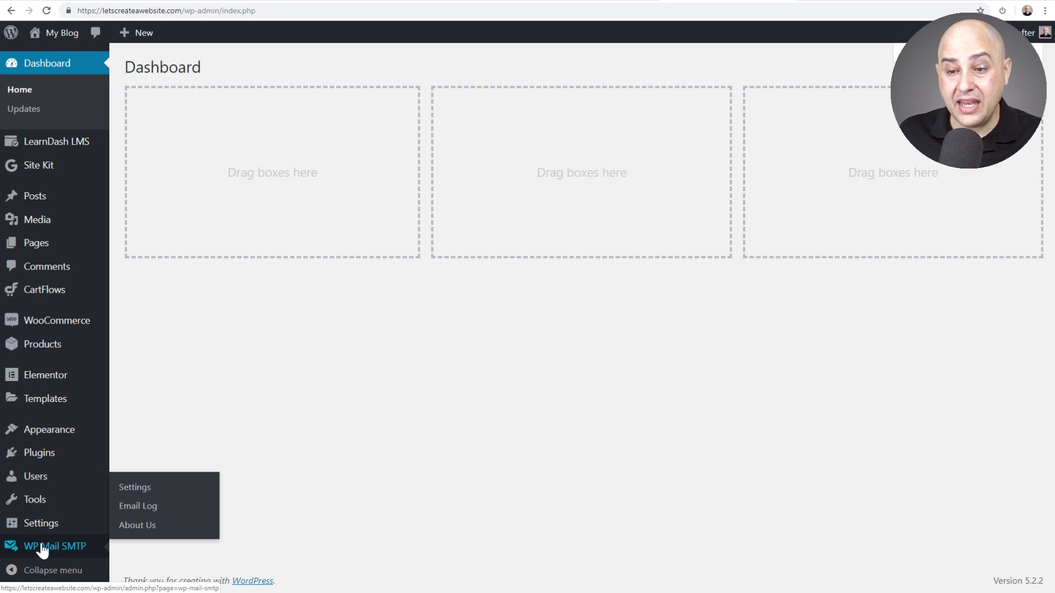
mouse_move(69, 535)
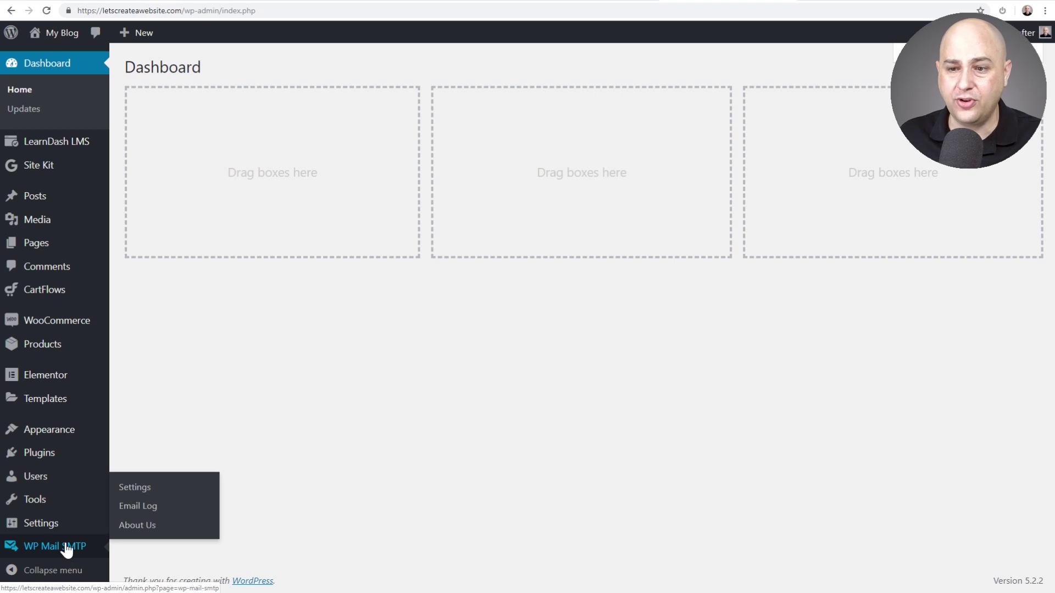
left_click(66, 547)
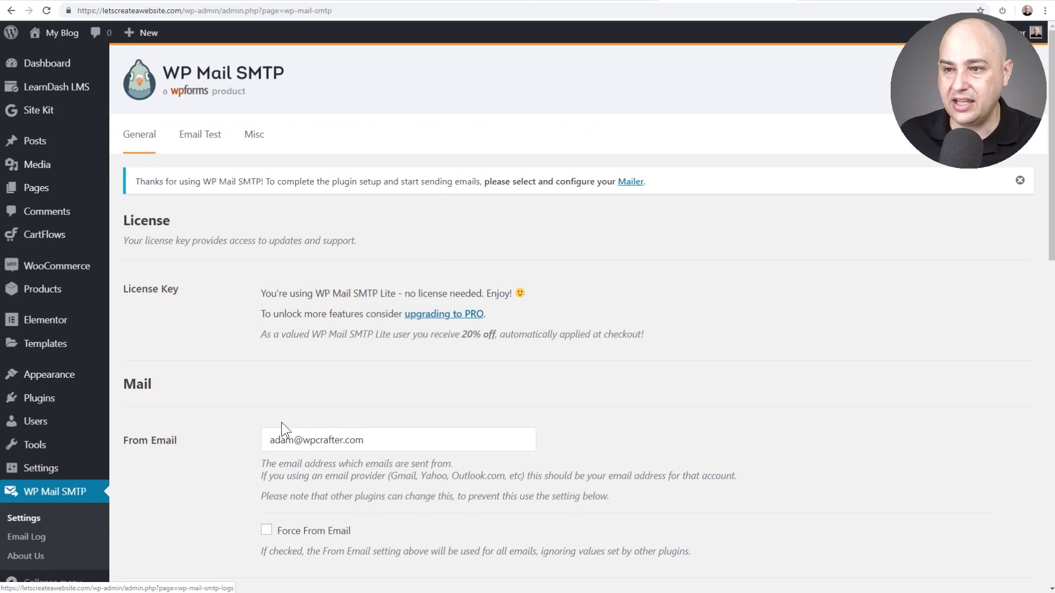
scroll(252, 315, "down", 10)
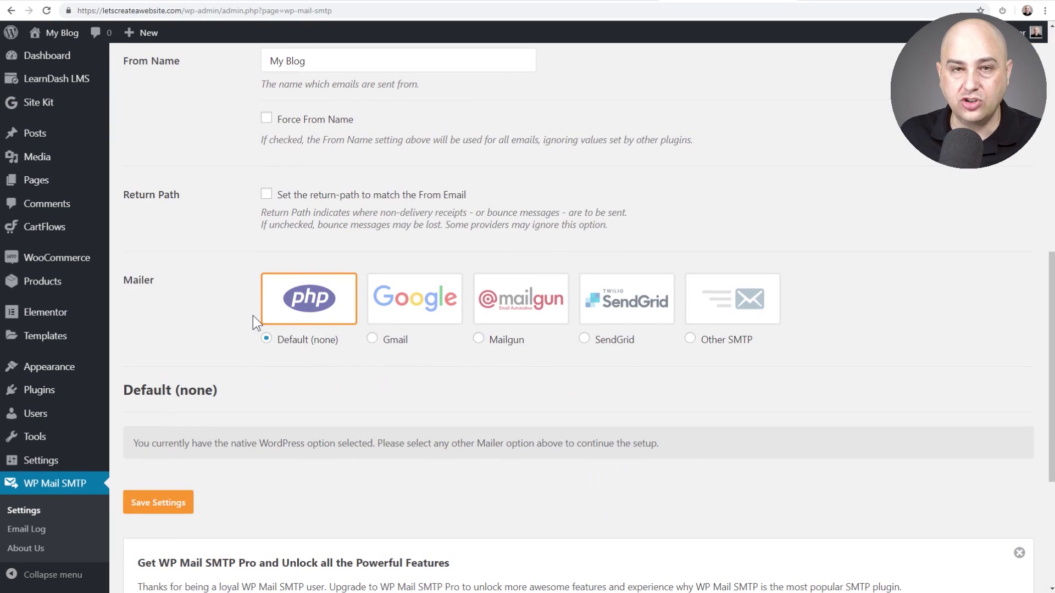
scroll(253, 315, "down", 5)
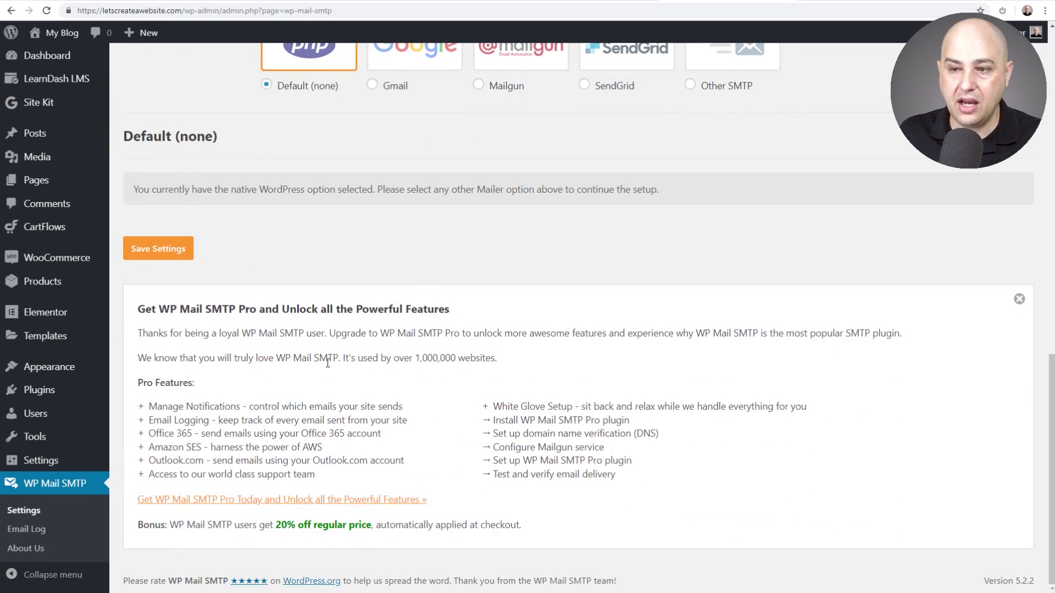
scroll(328, 363, "up", 15)
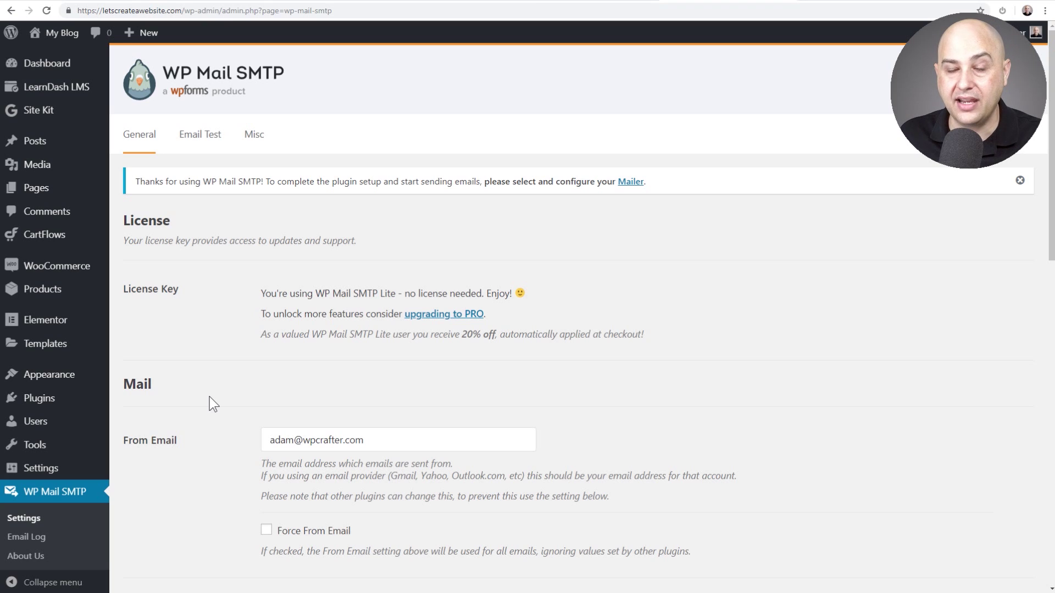
left_click(67, 407)
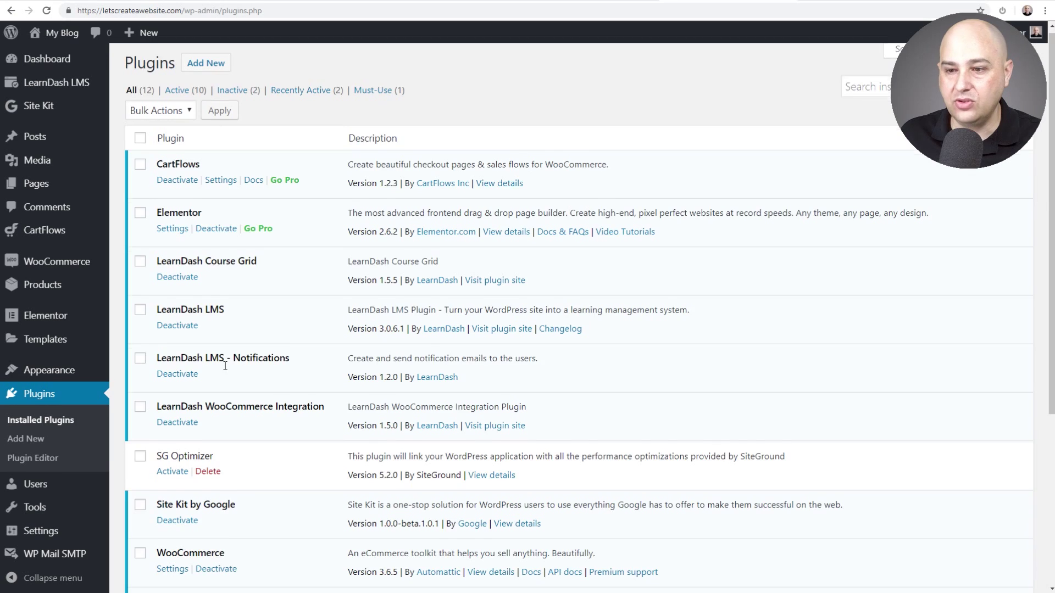
Activate the WP Rollback plugin
scroll(226, 371, "down", 3)
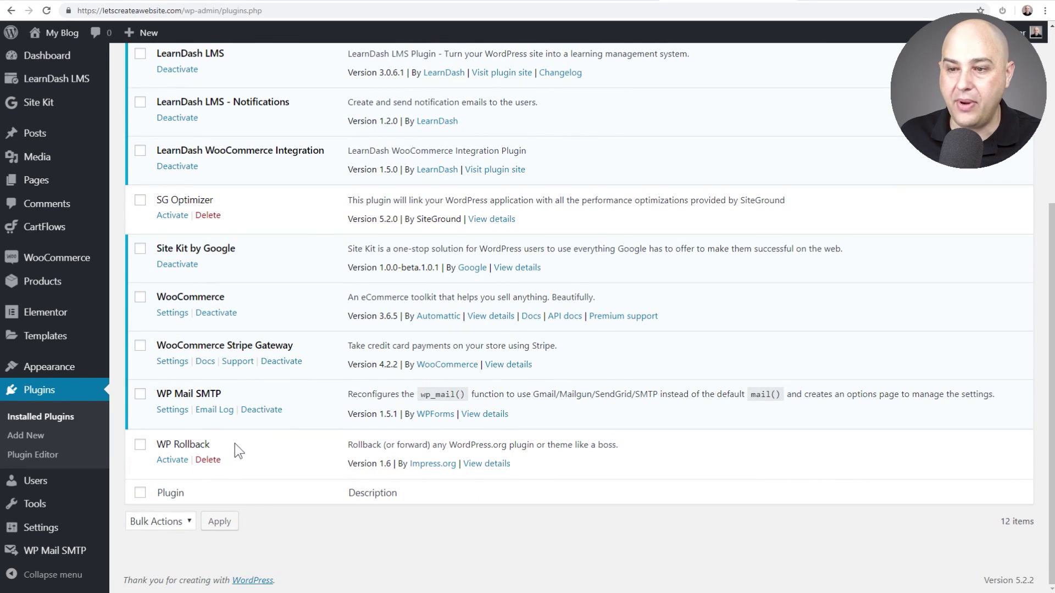
left_click_drag(235, 447, 156, 444)
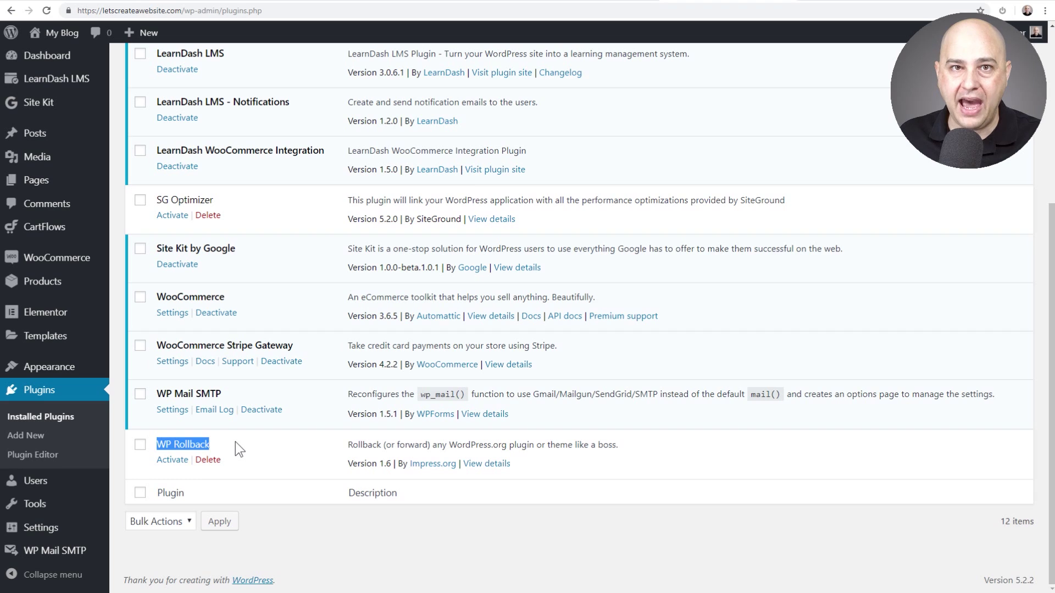
left_click(172, 459)
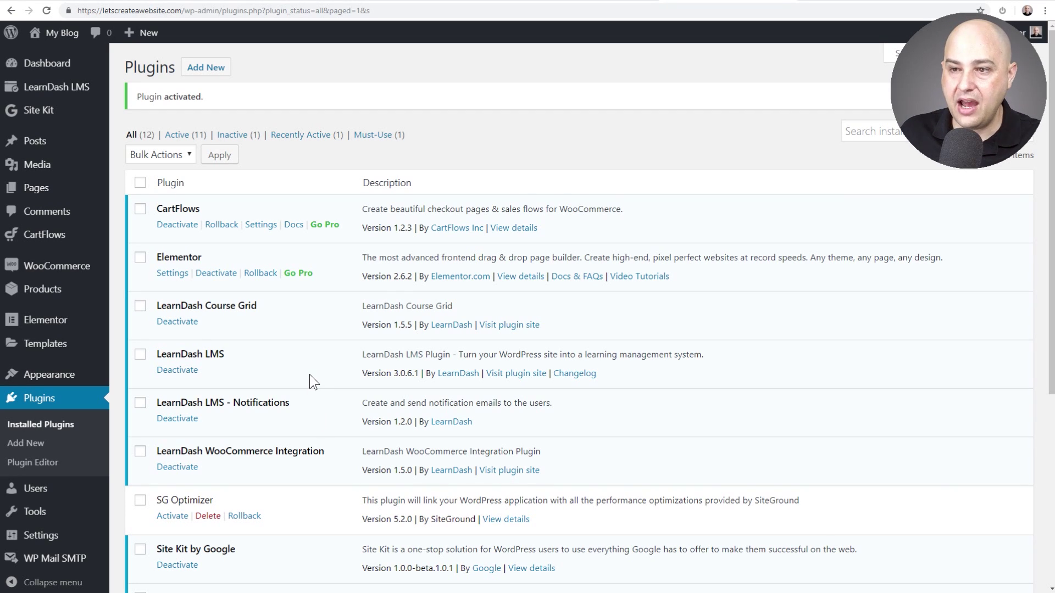
Start a rollback of WP Mail SMTP to list its earlier versions
scroll(294, 318, "down", 5)
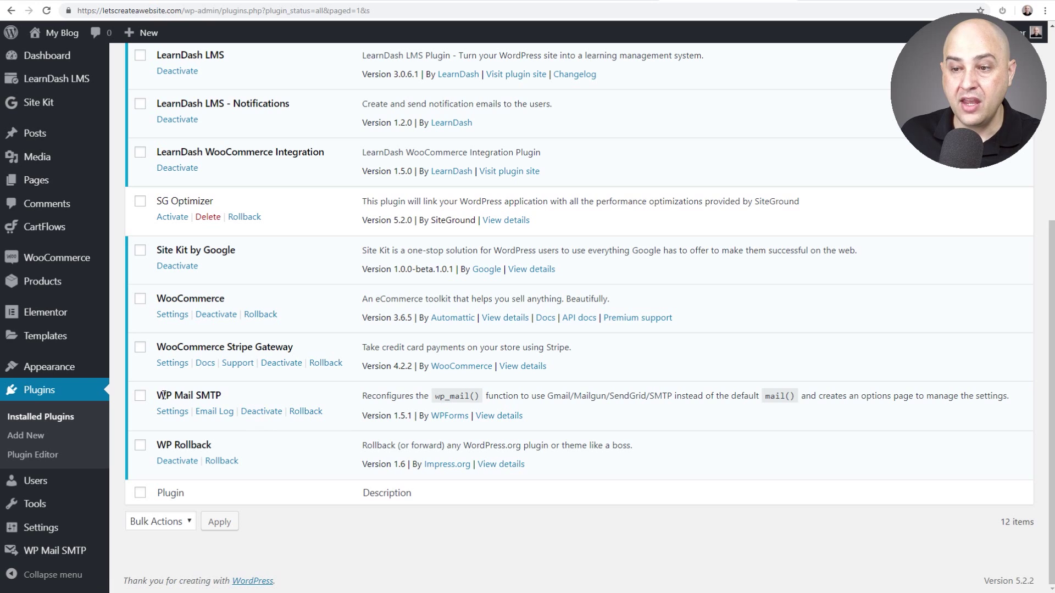
left_click_drag(156, 395, 226, 394)
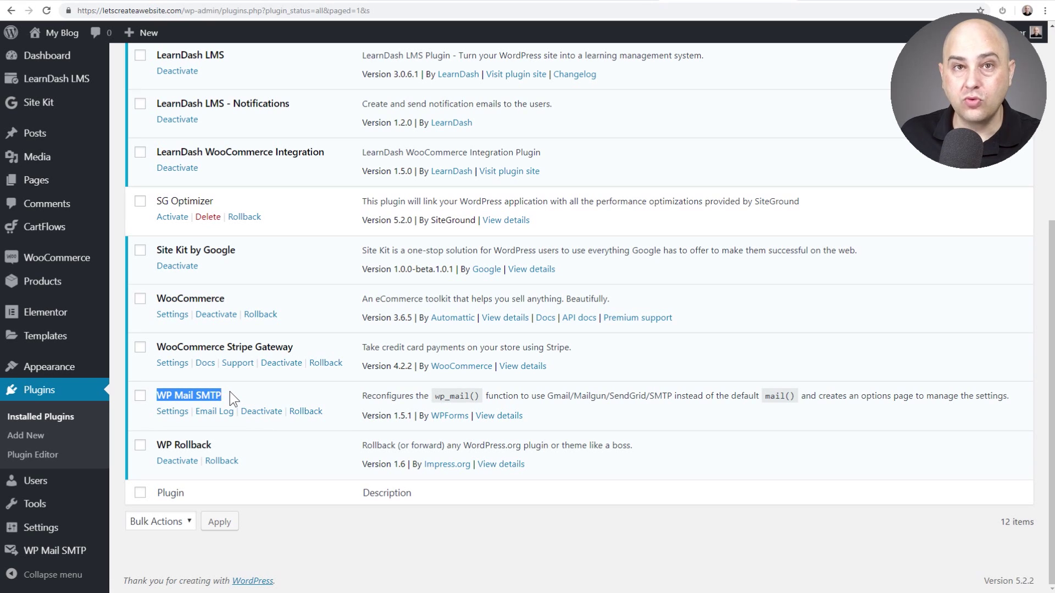
left_click(305, 412)
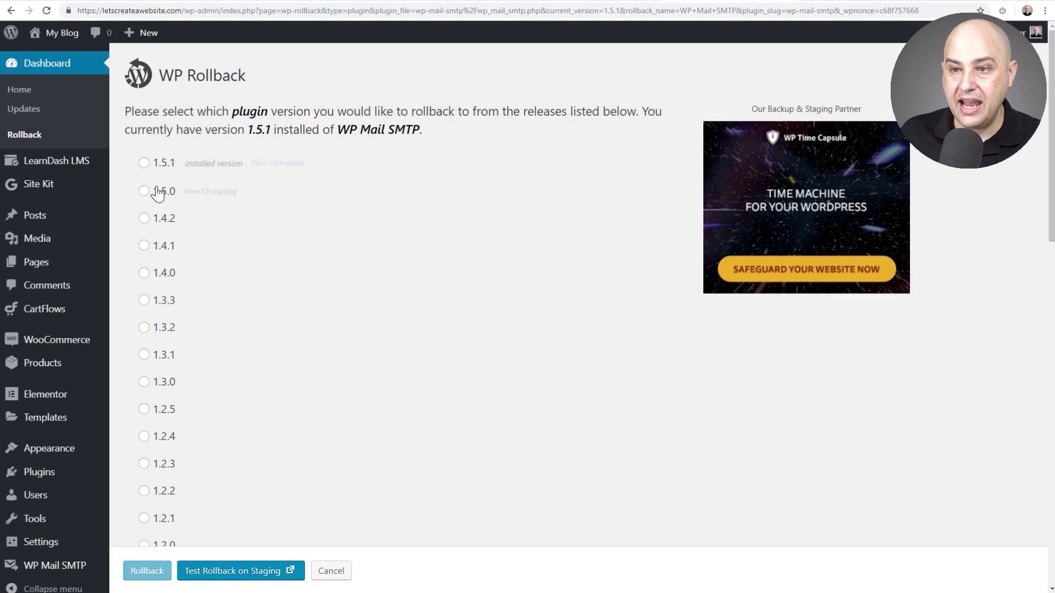
Choose version 1.4.2 for WP Mail SMTP and confirm the rollback from 1.5.1
left_click(144, 220)
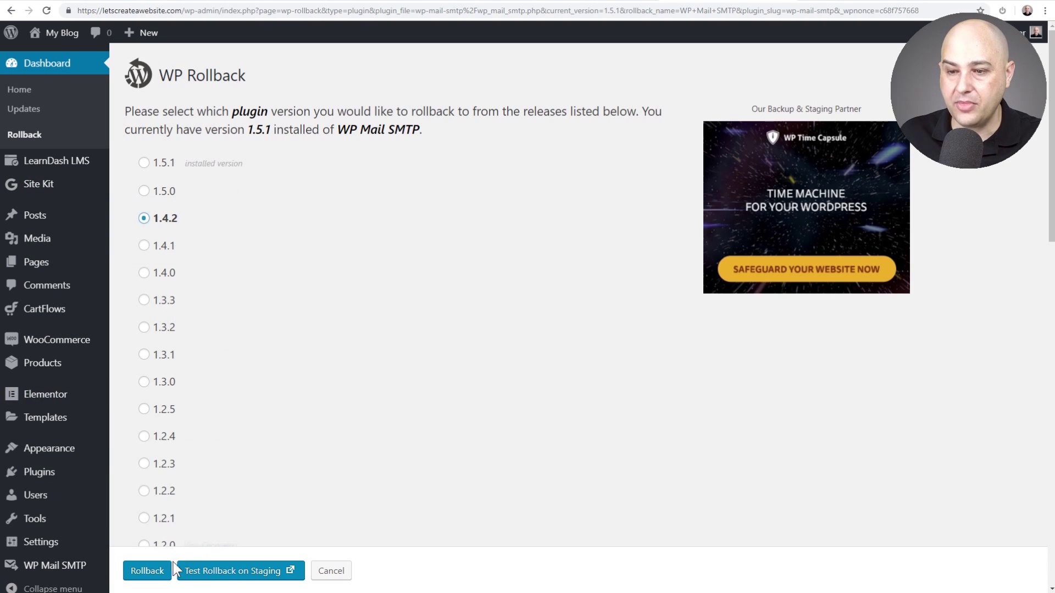
left_click(148, 571)
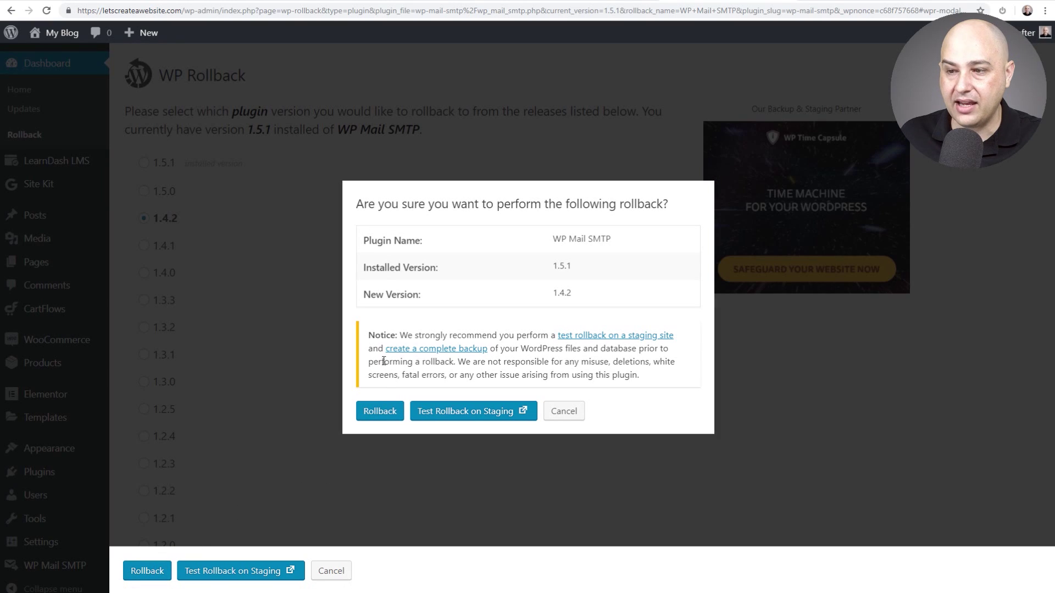
left_click(380, 416)
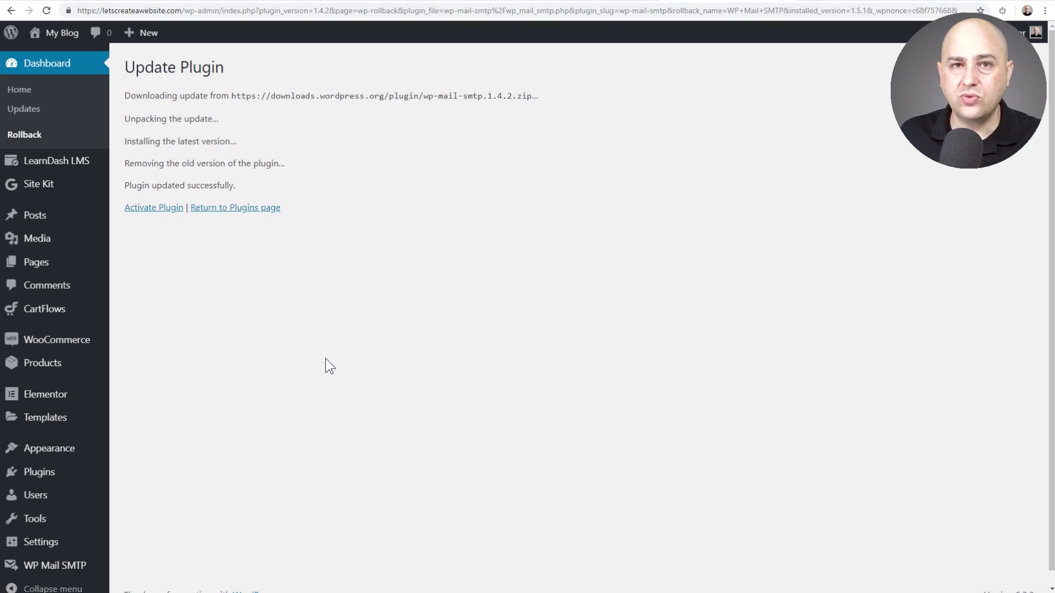
Reactivate WP Mail SMTP at 1.4.2, deactivate WP Rollback, and locate the WP Mail SMTP row
left_click(176, 214)
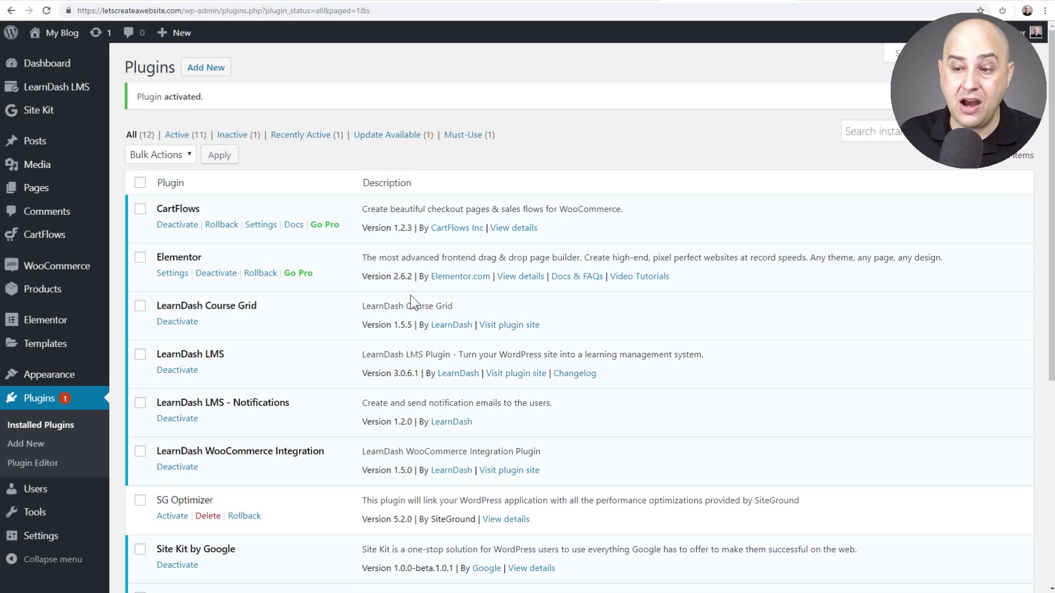
scroll(410, 297, "down", 6)
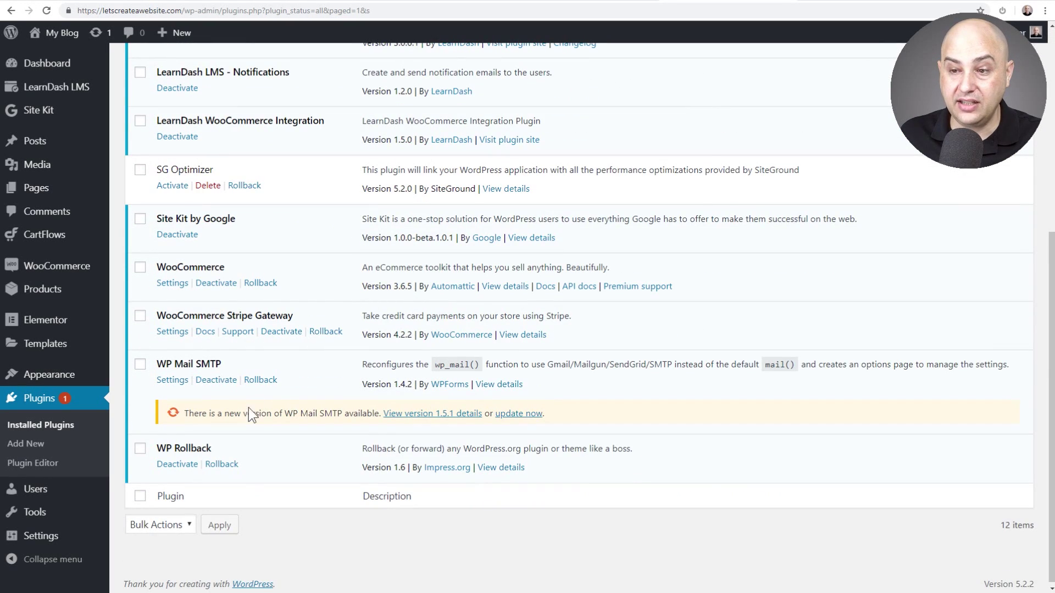
left_click(173, 465)
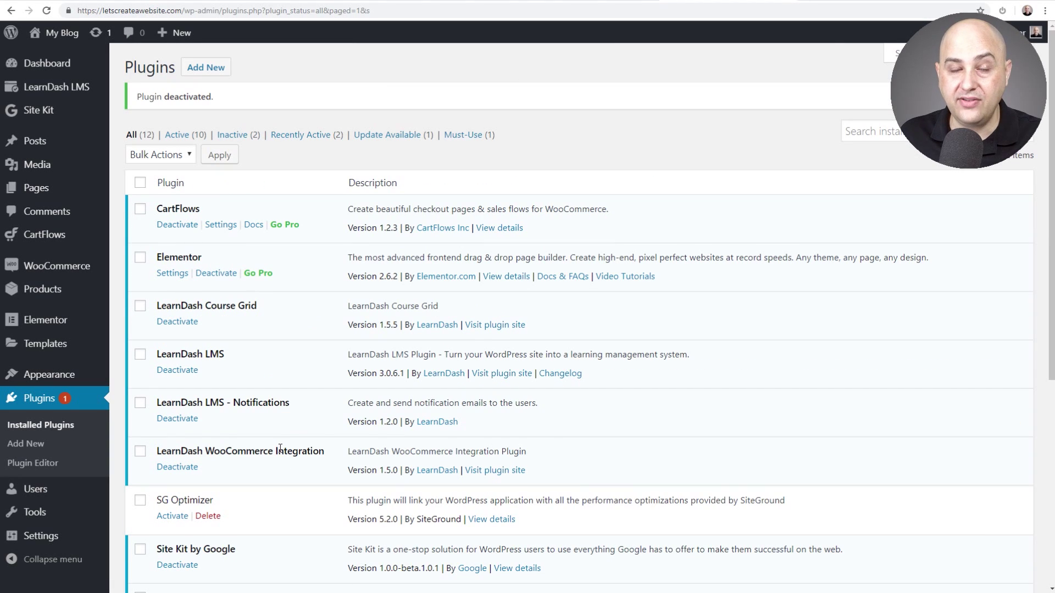
scroll(280, 448, "down", 6)
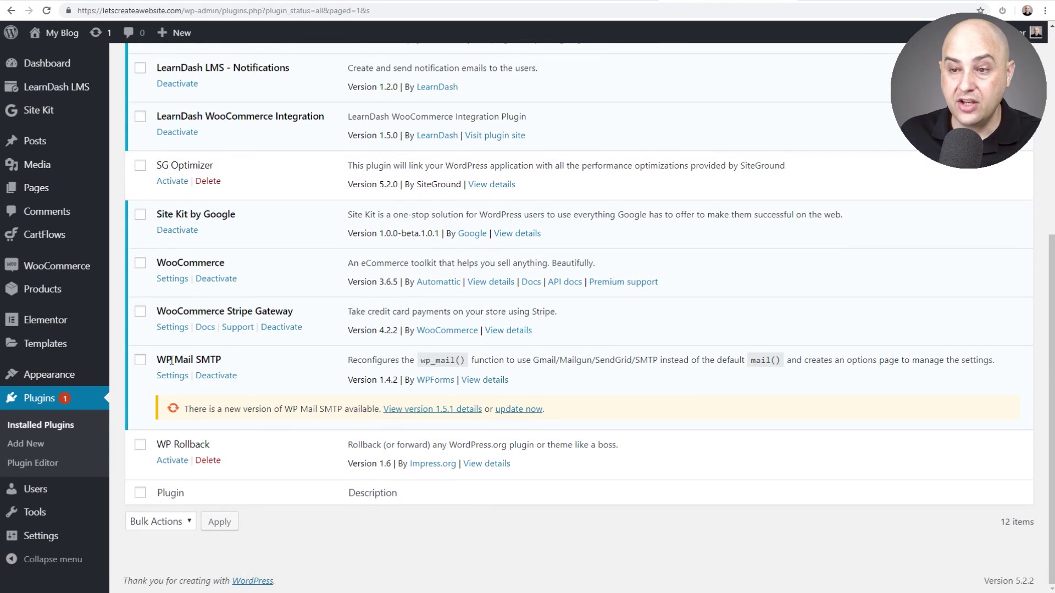
left_click_drag(158, 359, 232, 362)
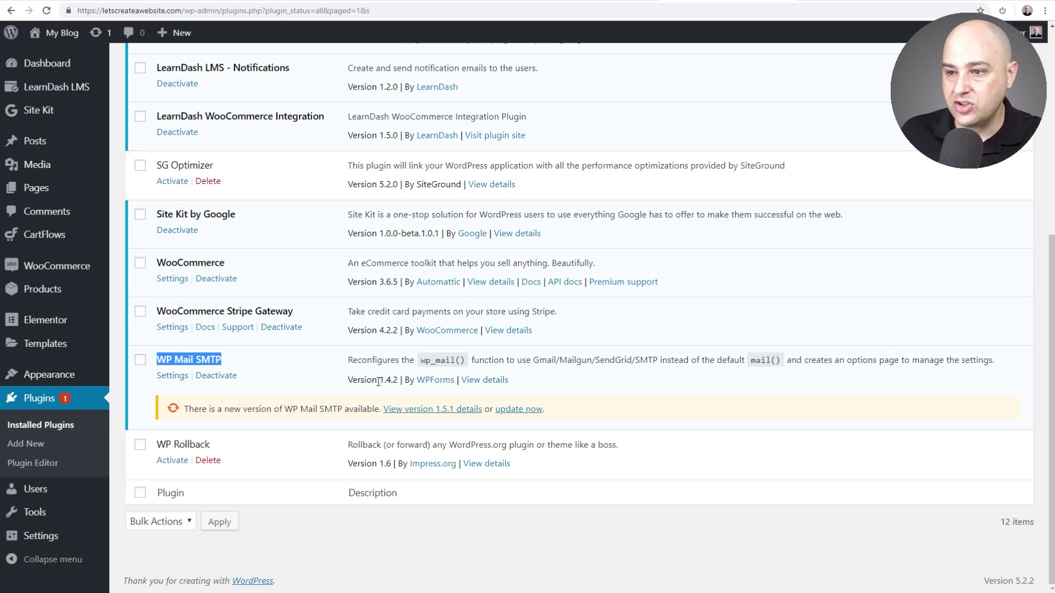
Check that WP Mail SMTP's installed version reads 1.4.2, then go to the Plugin Editor
left_click_drag(380, 381, 399, 383)
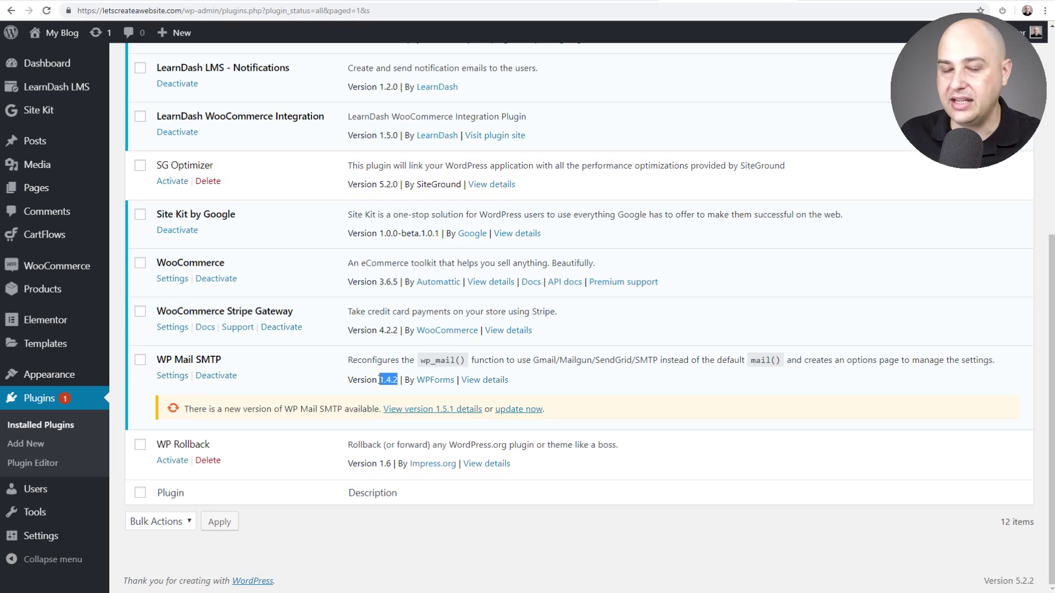
left_click(379, 379)
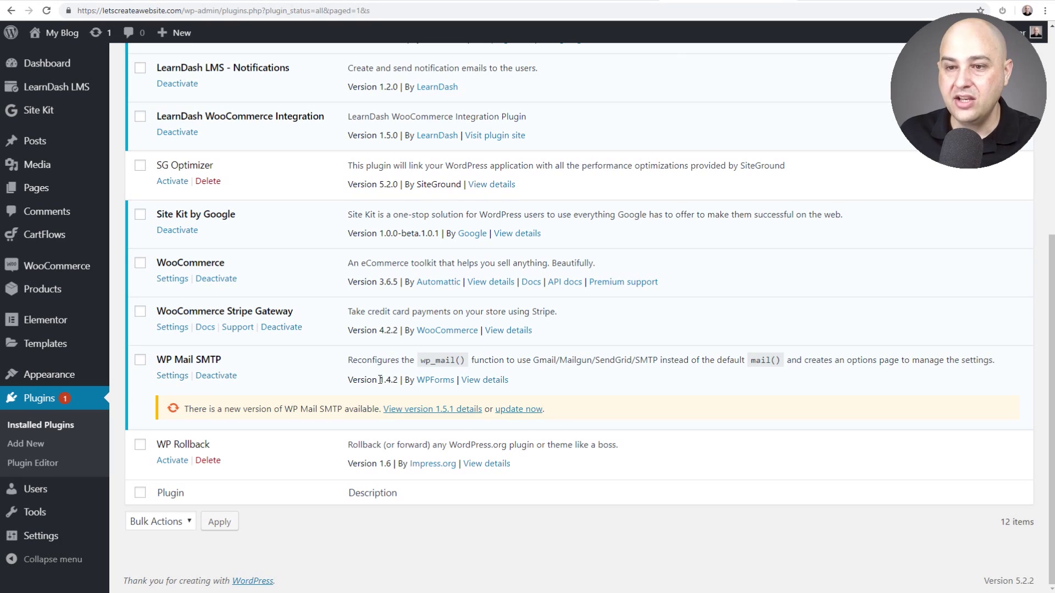
left_click(29, 466)
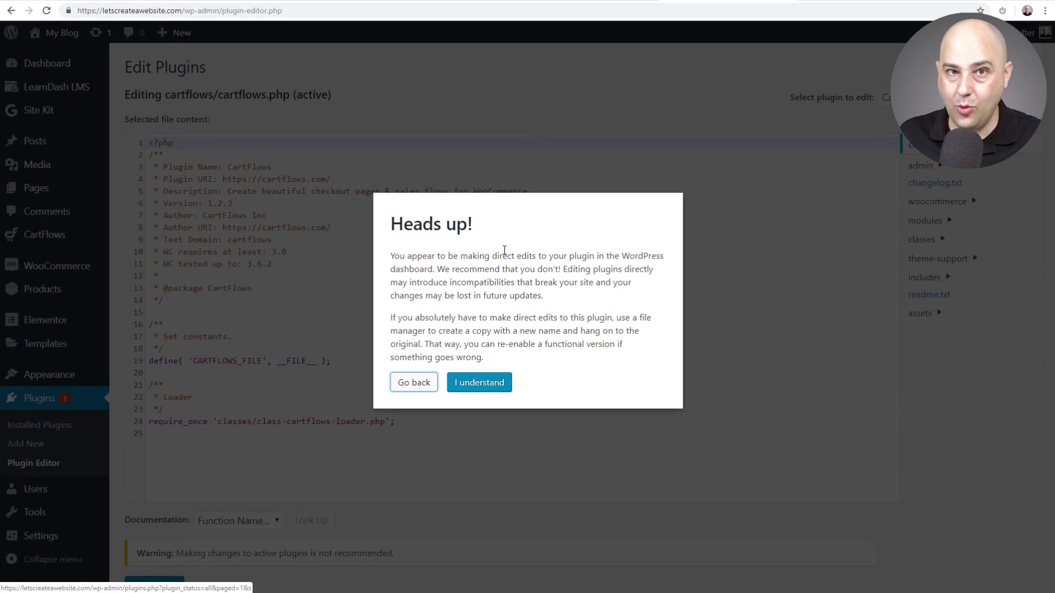
Acknowledge the editing warning and load WP Mail SMTP's wp_mail_smtp.php for editing
left_click(488, 381)
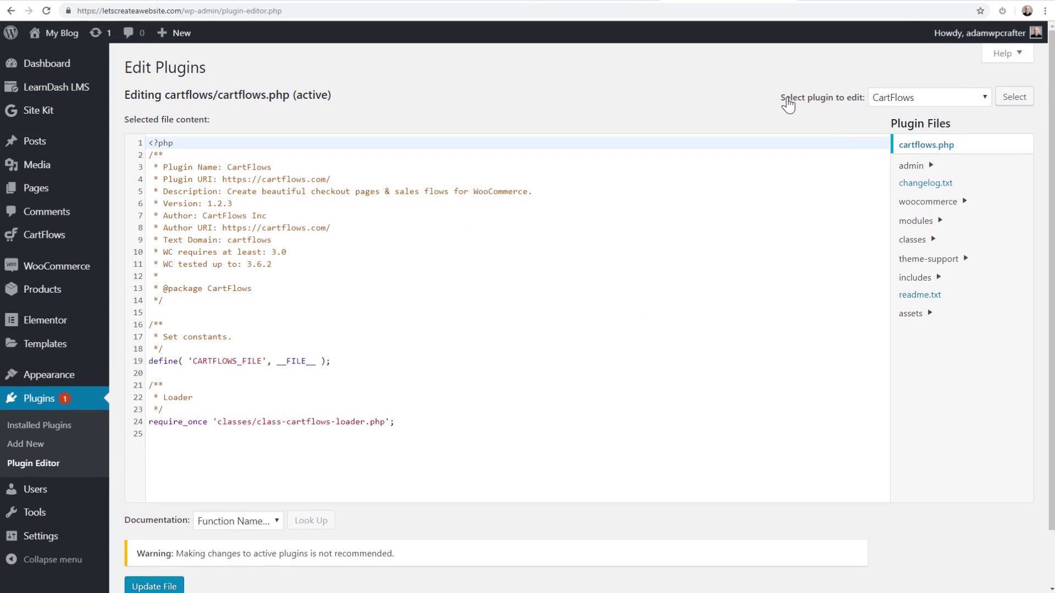
left_click(914, 95)
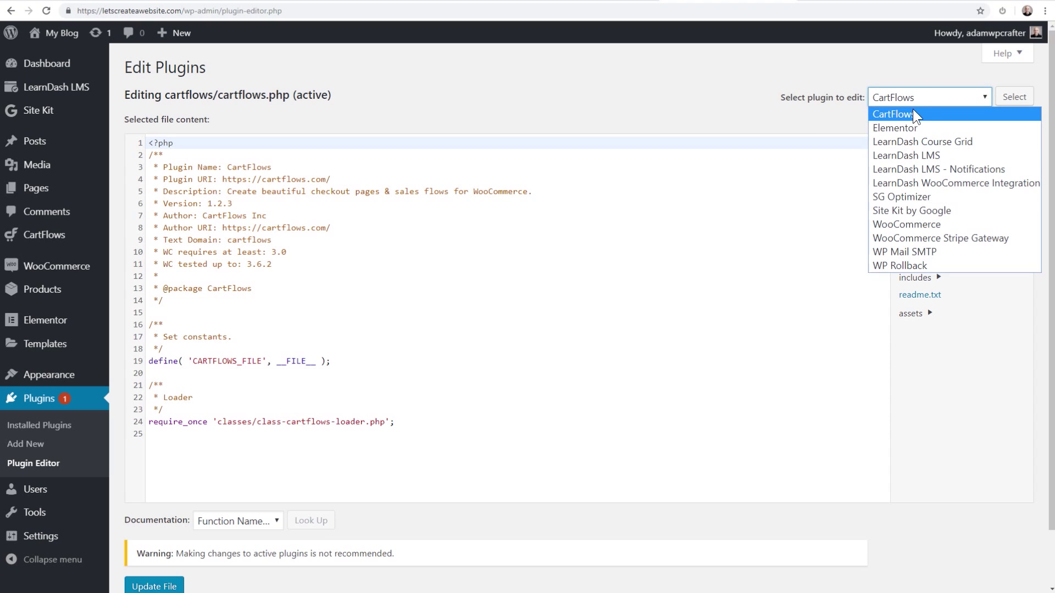
left_click(899, 252)
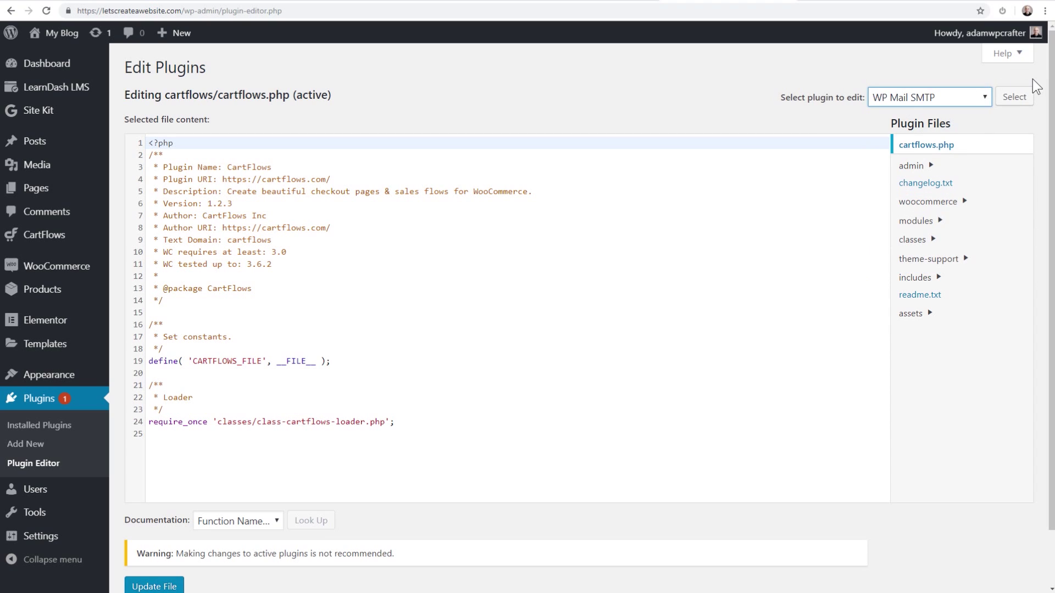
left_click(1013, 99)
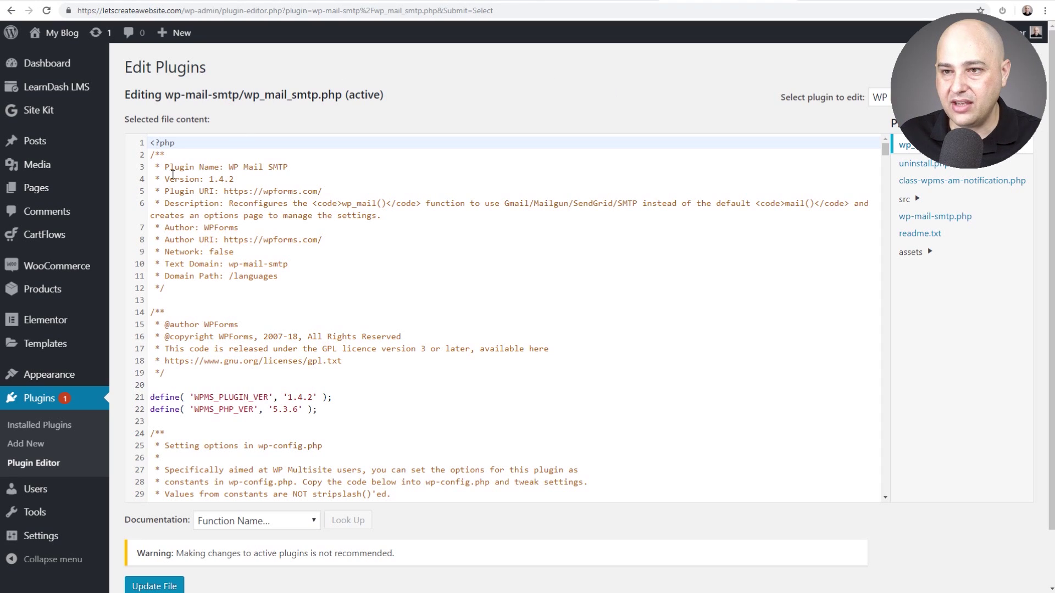
Inspect the plugin header in wp_mail_smtp.php and find the 'Version: 1.4.2' line
left_click(156, 167)
left_click_drag(156, 167, 294, 308)
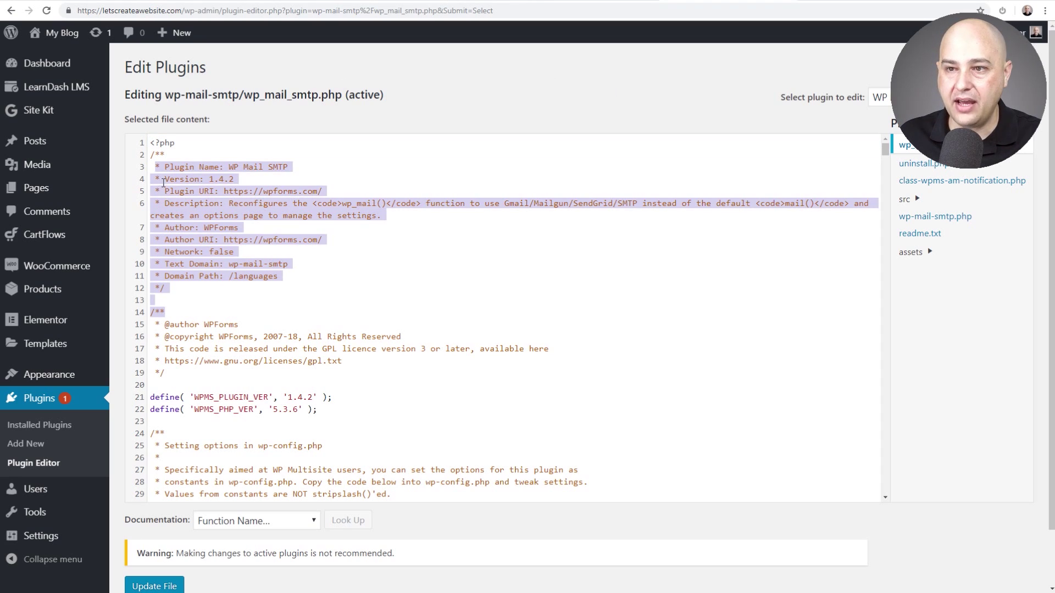
left_click(164, 180)
left_click(168, 167)
left_click(230, 167)
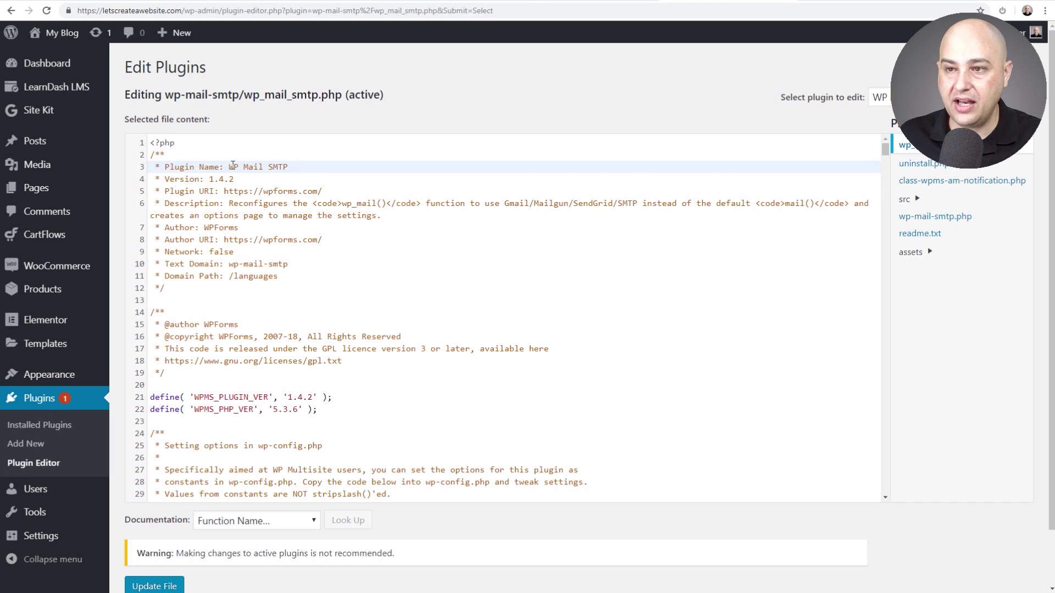
key("shift+End")
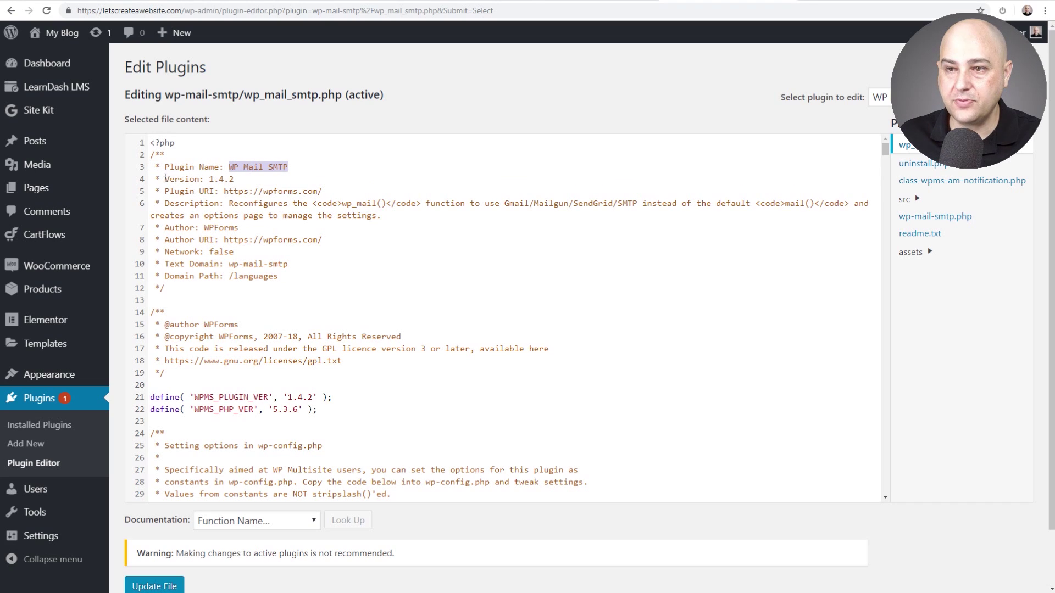
left_click_drag(165, 179, 241, 179)
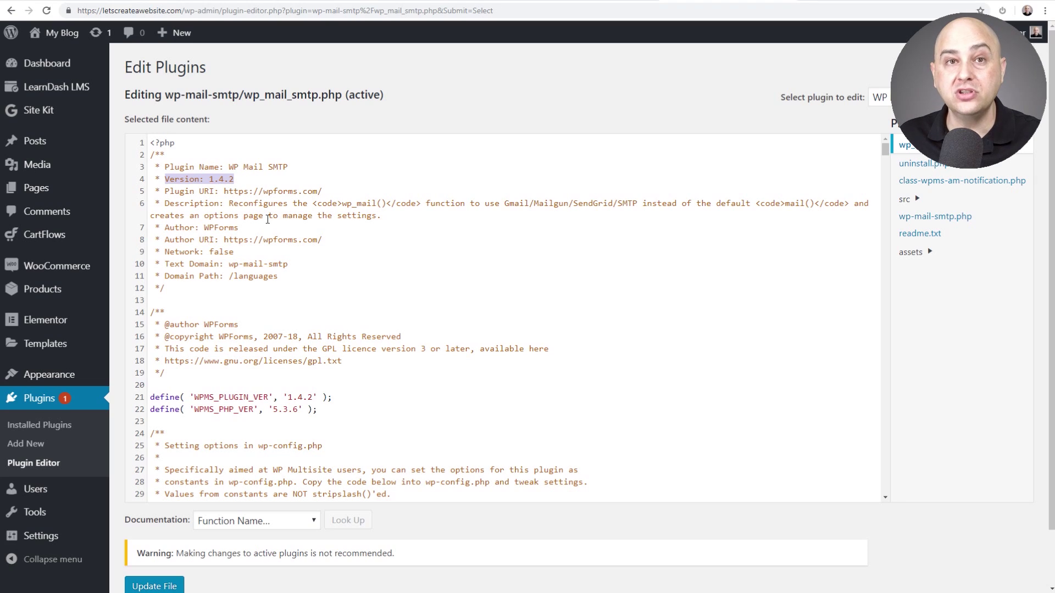
left_click(211, 178)
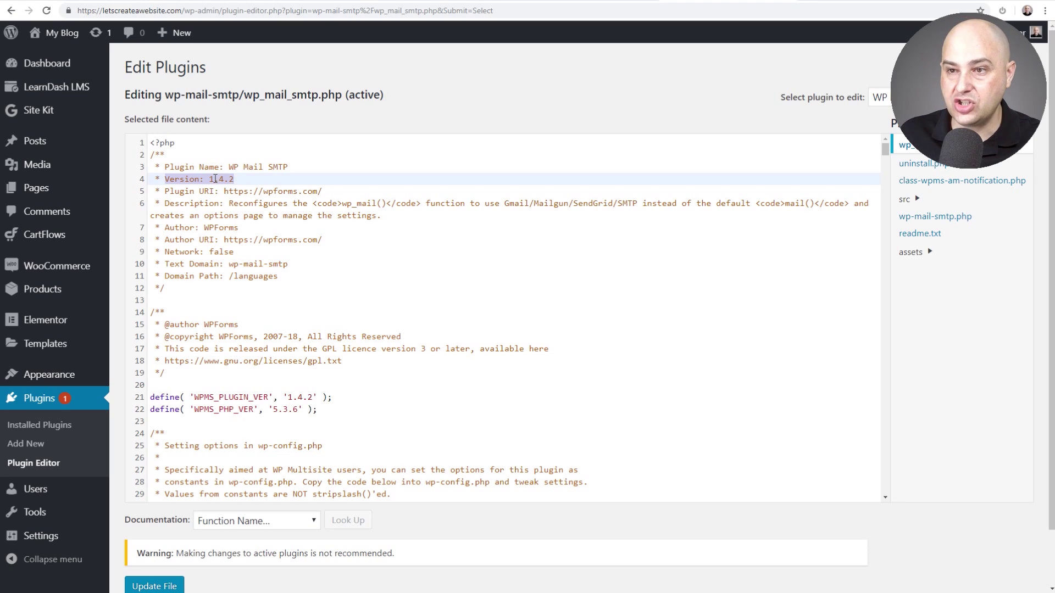
left_click(211, 179)
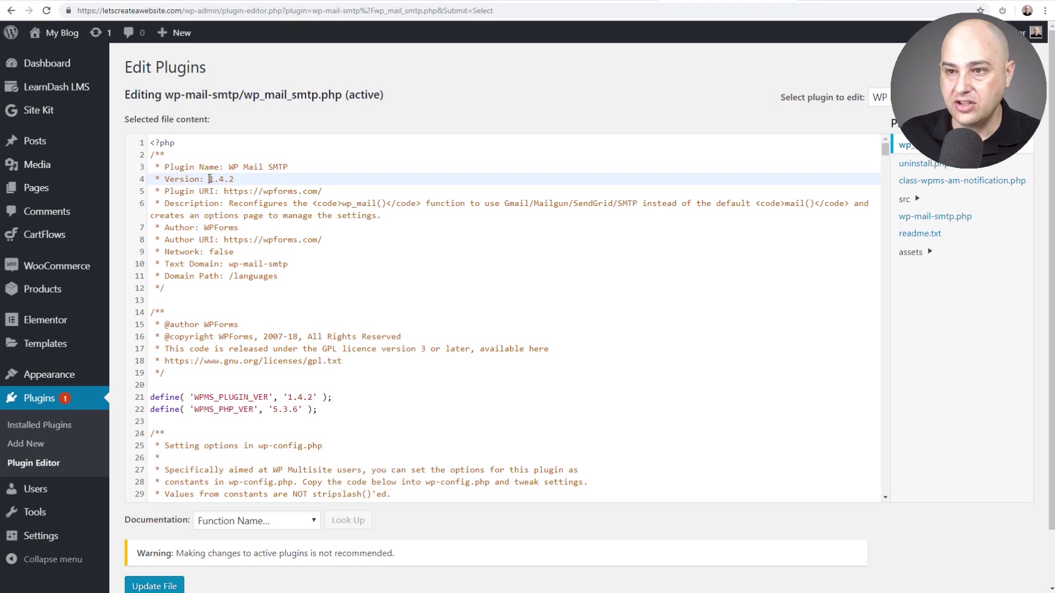
Replace the leading 1 with 5 so the version reads 5.4.2, and save the file
left_click_drag(211, 178, 216, 179)
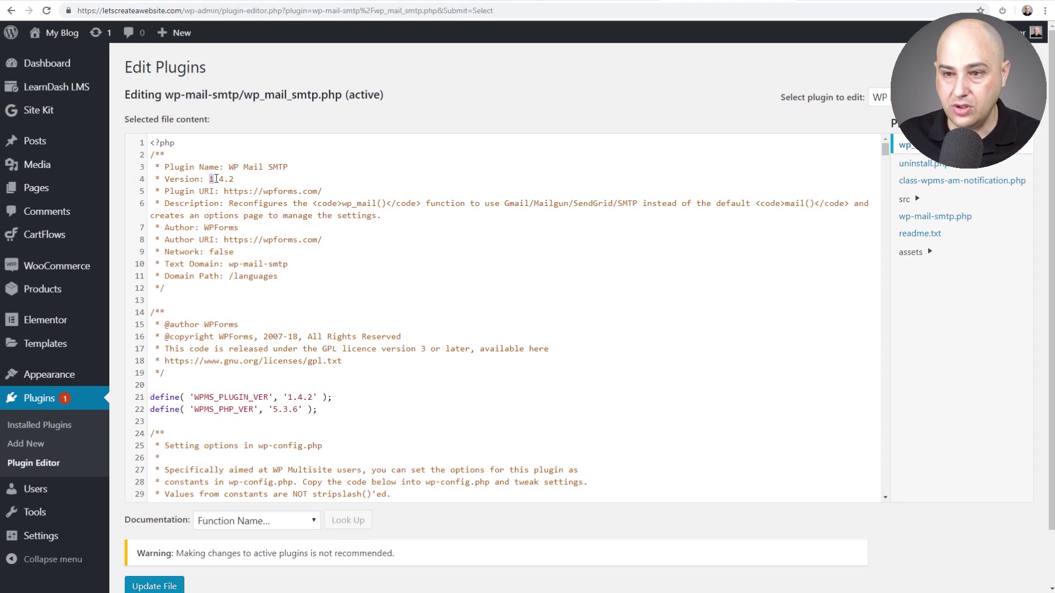
type("5")
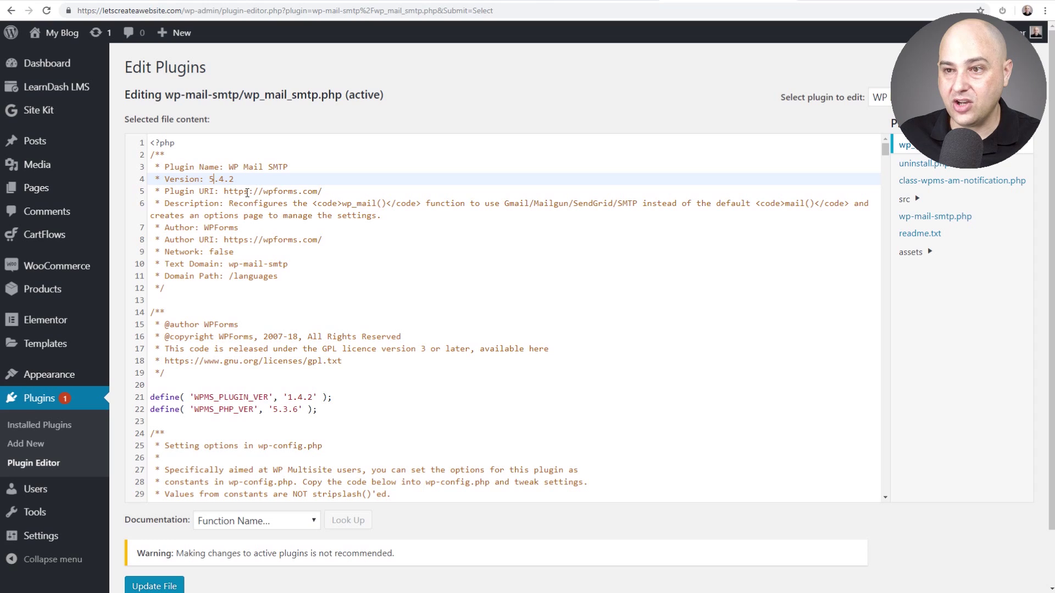
left_click(157, 587)
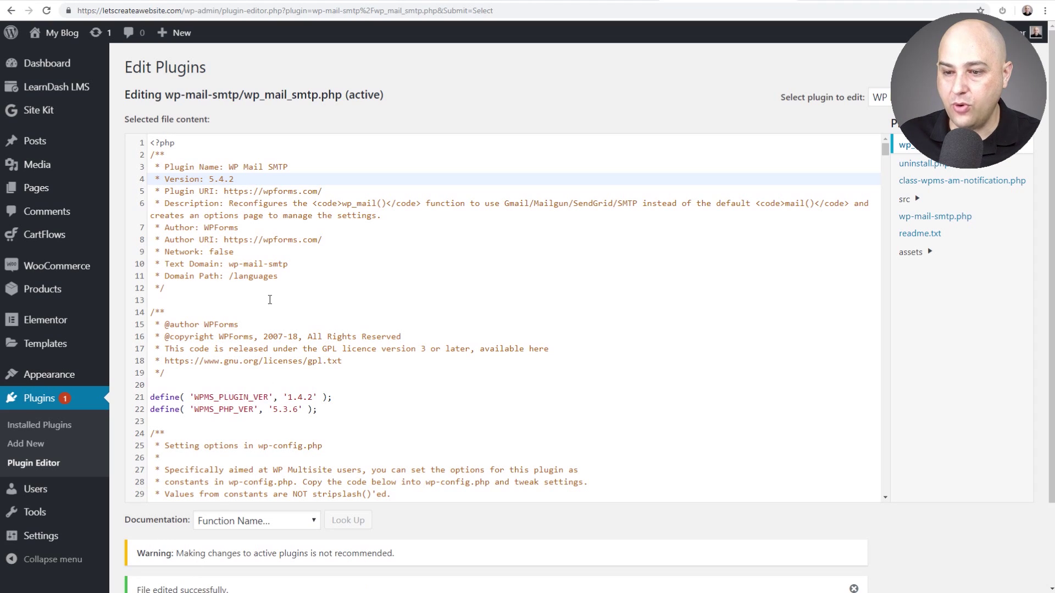
Confirm that WP Mail SMTP is listed at Version 5.4.2 in the Installed Plugins list
scroll(265, 301, "down", 5)
scroll(174, 566, "down", 2)
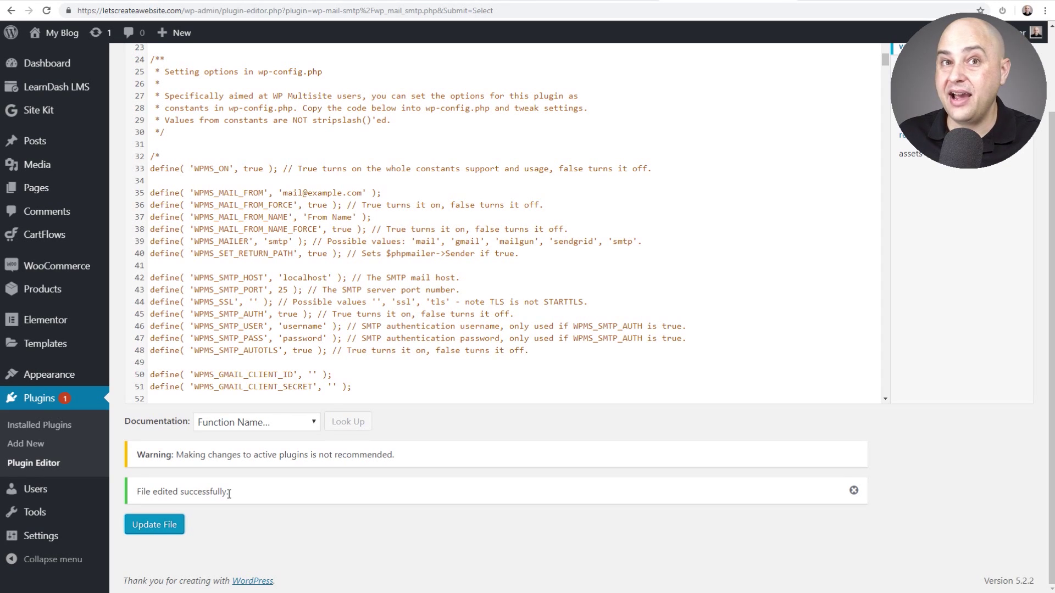
scroll(226, 484, "up", 1)
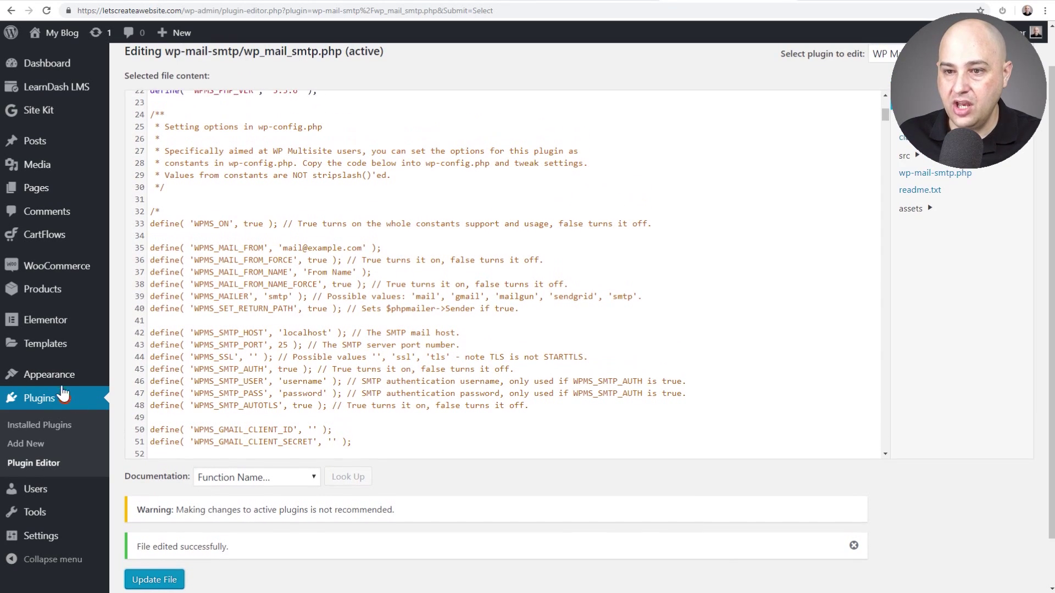
left_click(44, 427)
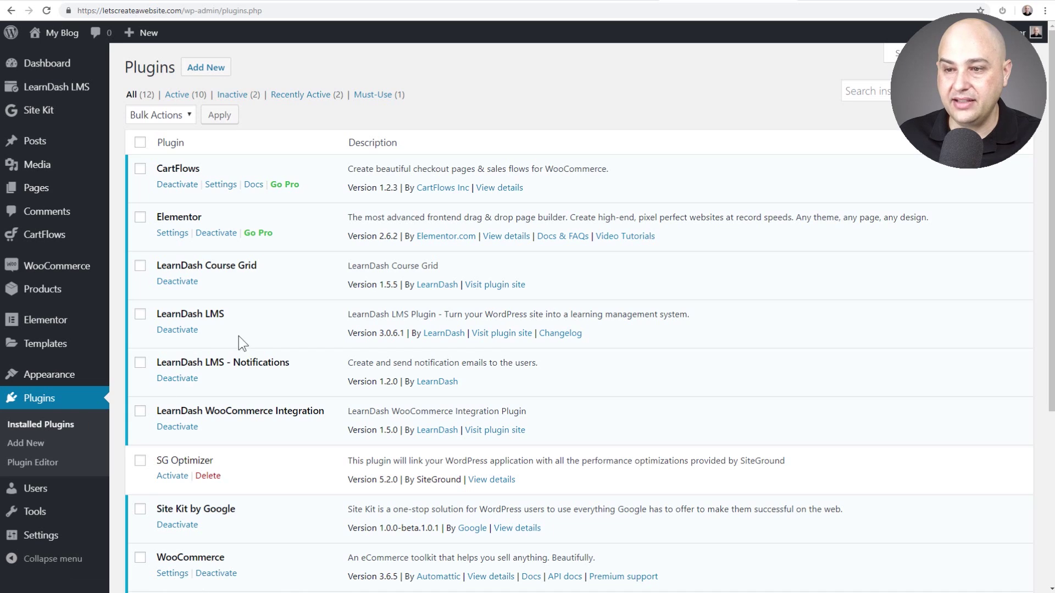
scroll(243, 343, "down", 5)
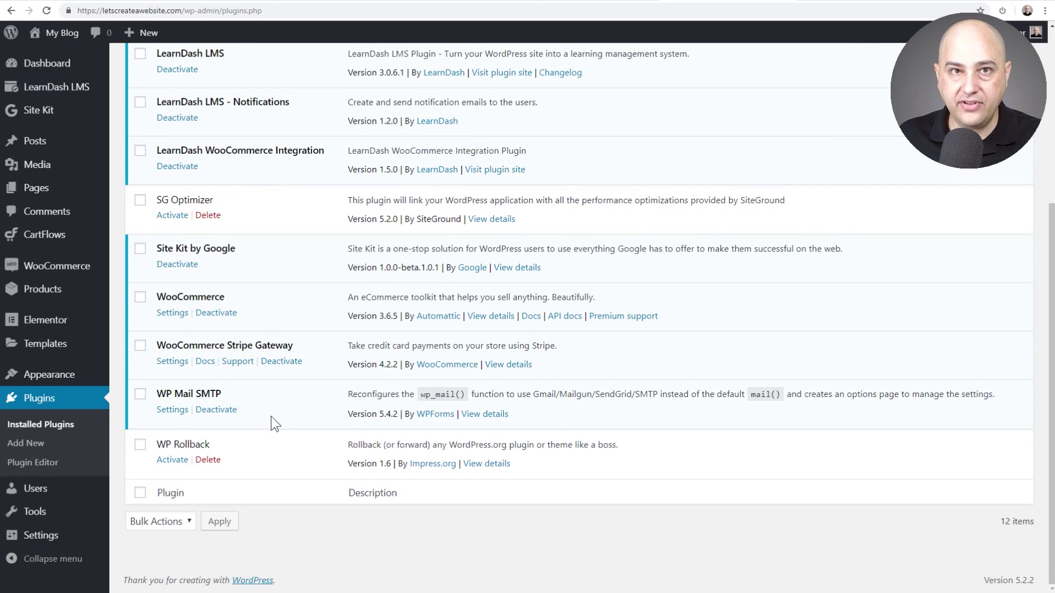
left_click_drag(355, 414, 404, 417)
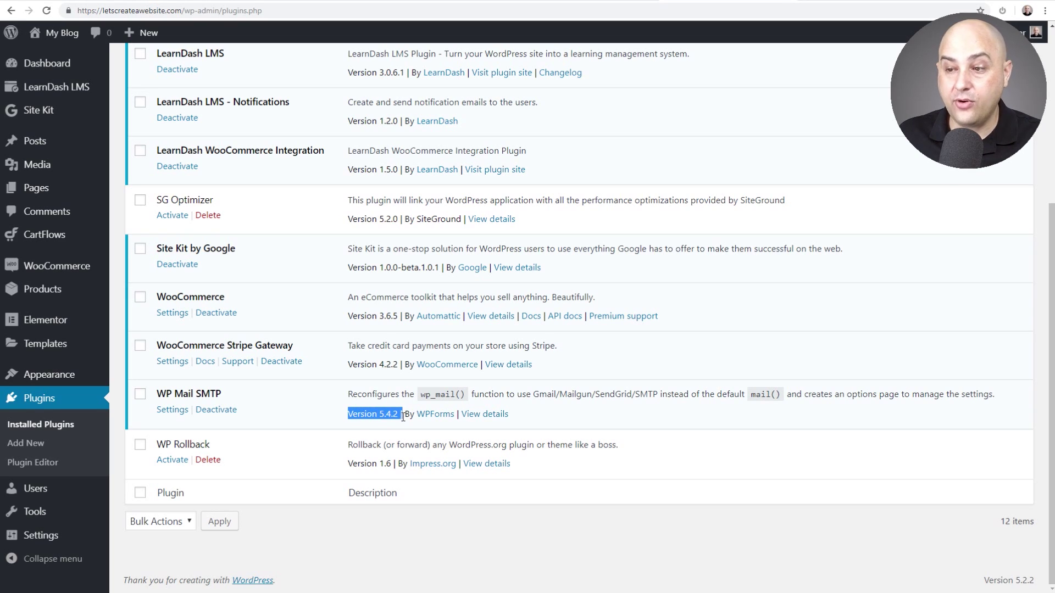
left_click(403, 418)
Open Dashboard > Updates to confirm all plugins and themes are up to date
mouse_move(65, 65)
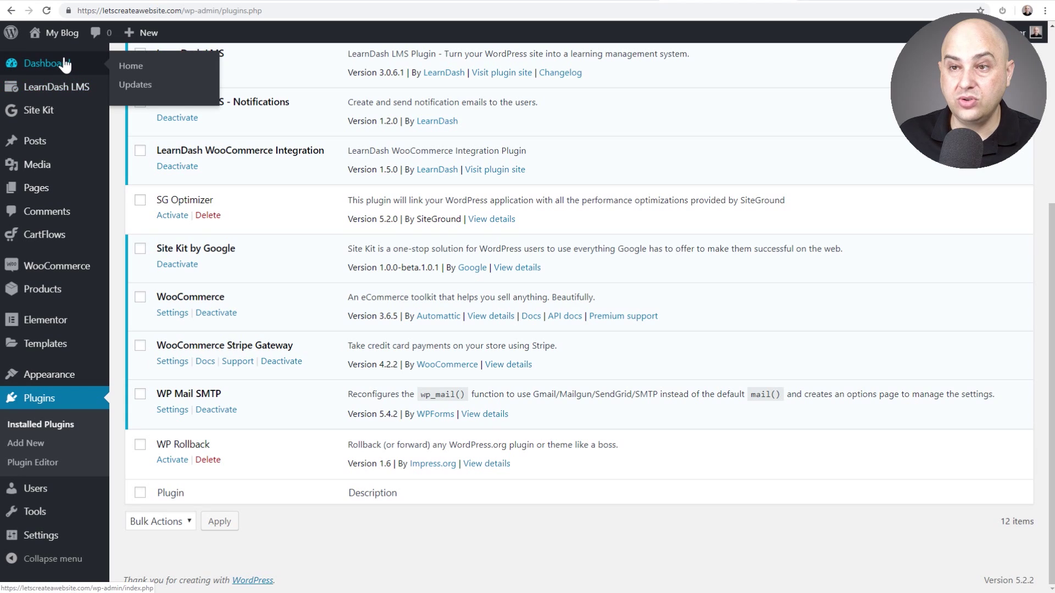
left_click(136, 84)
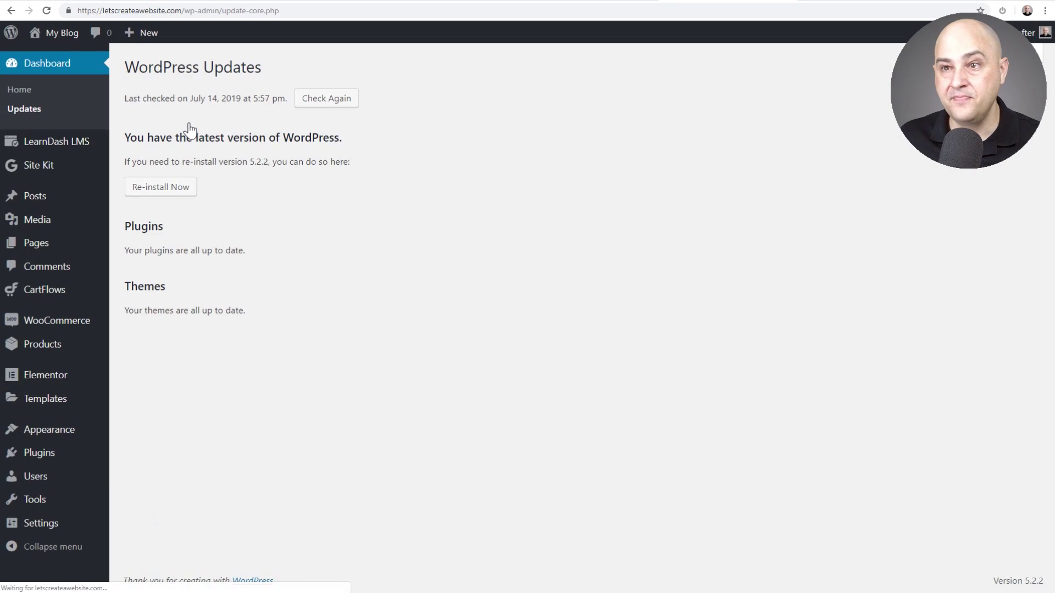